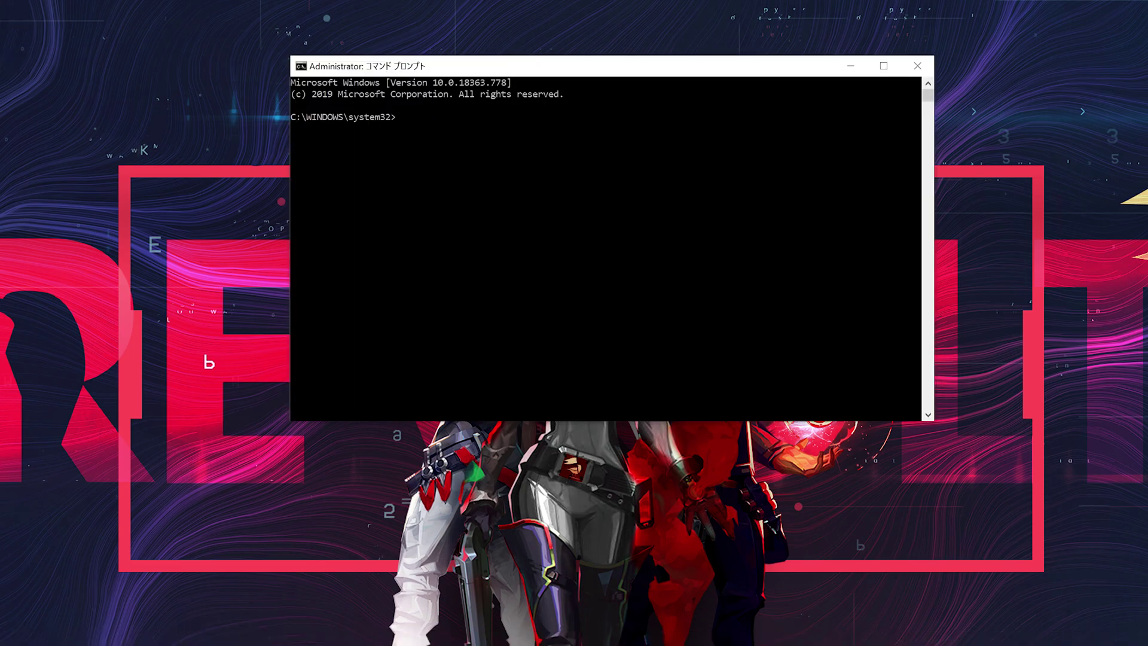
- Delete the vgc service by running "sc delete vgc" at the administrator command prompt
text(sc delete)
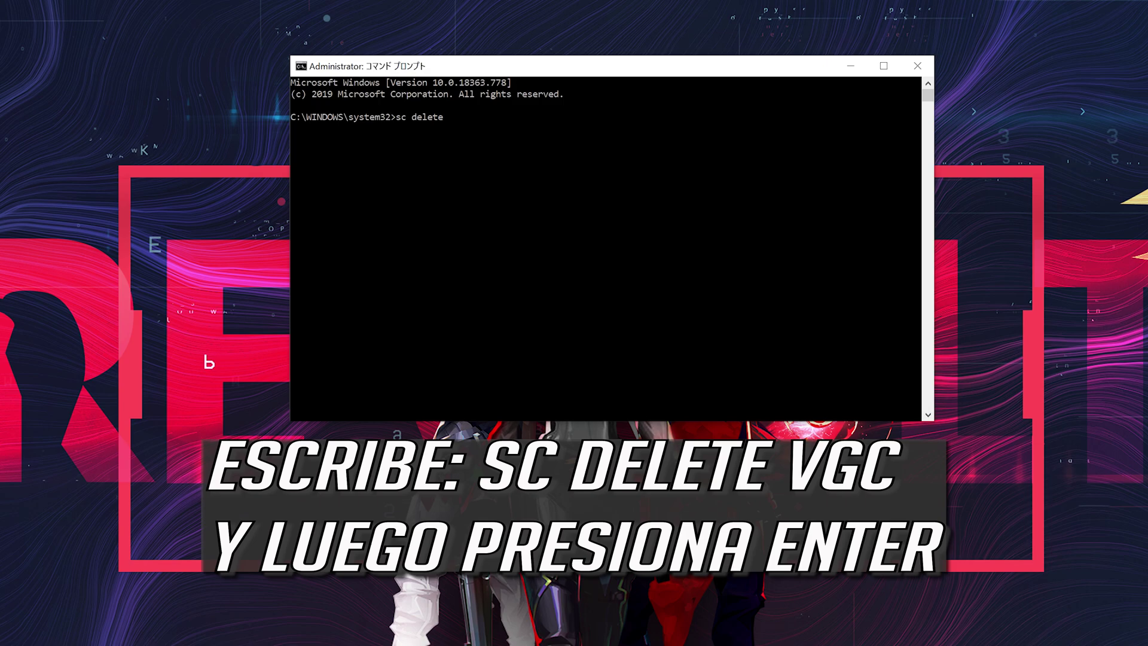
text( vgc)
key(Return)
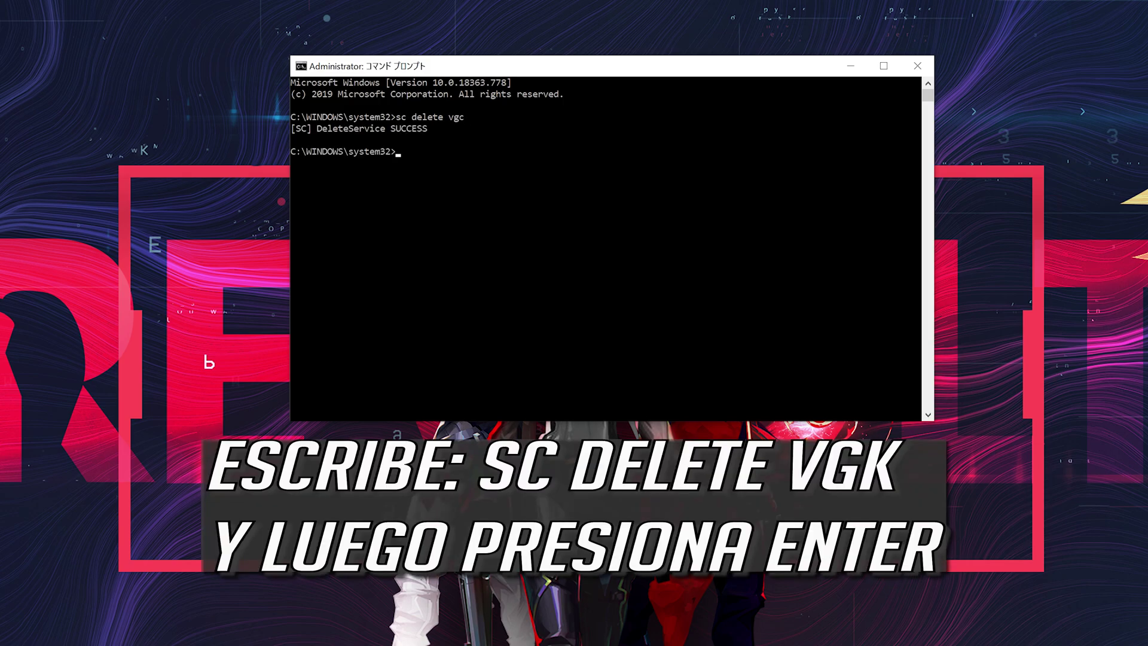
- Delete the vgk service with "sc delete vgk" and close the command prompt with "exit"
text(sc delete vgk)
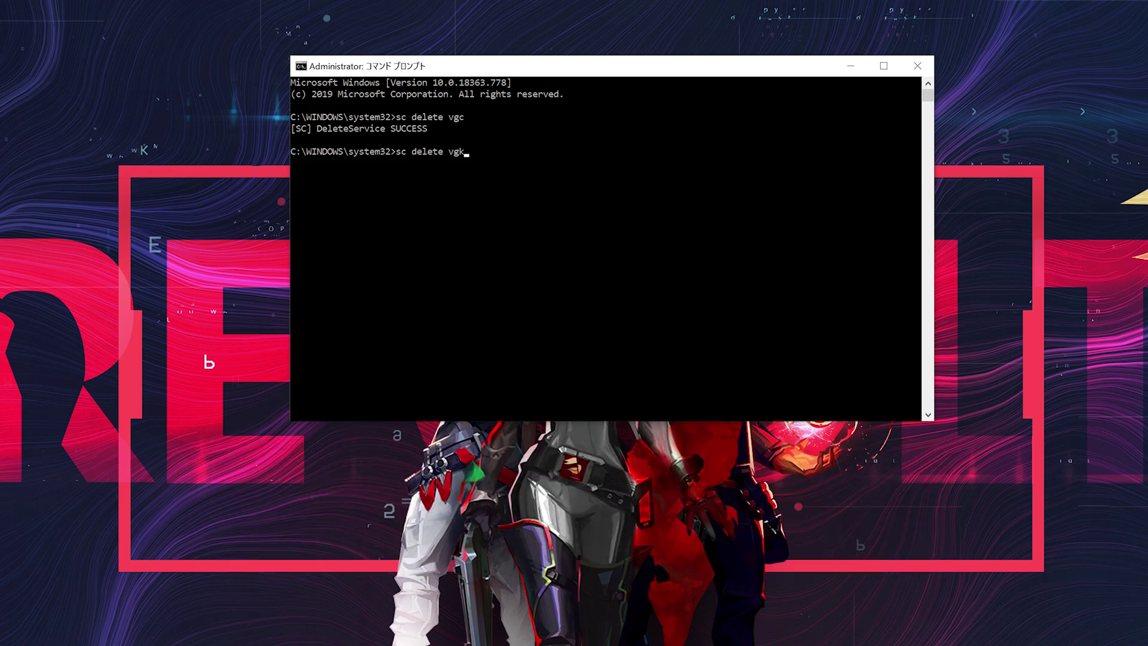
key(Return)
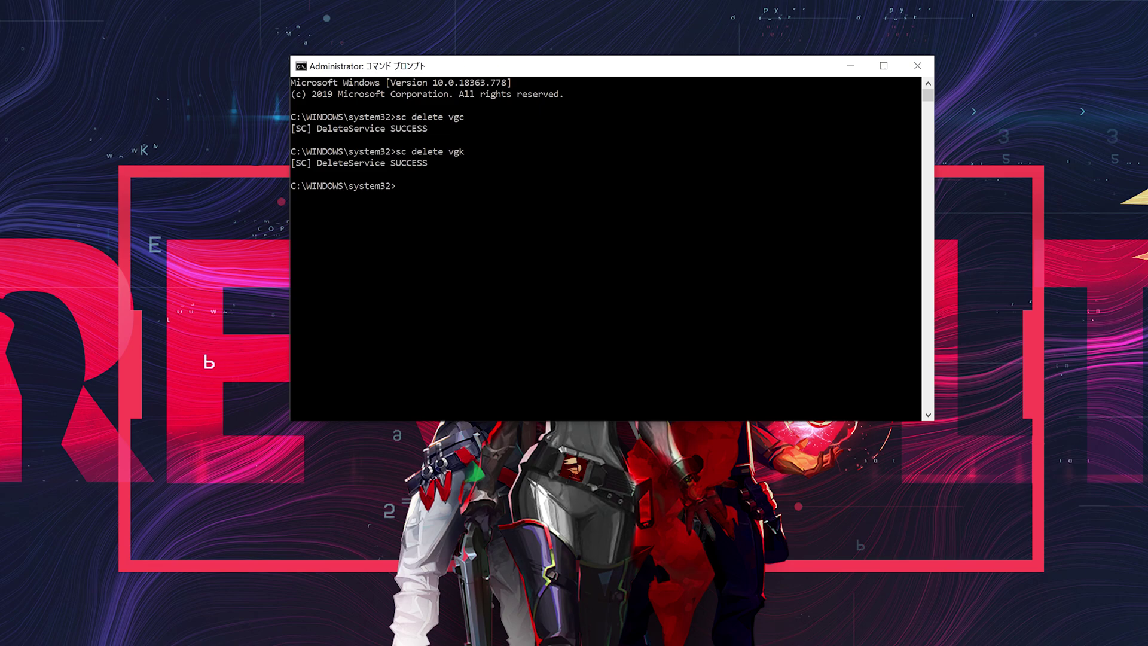
text(exit)
key(Return)
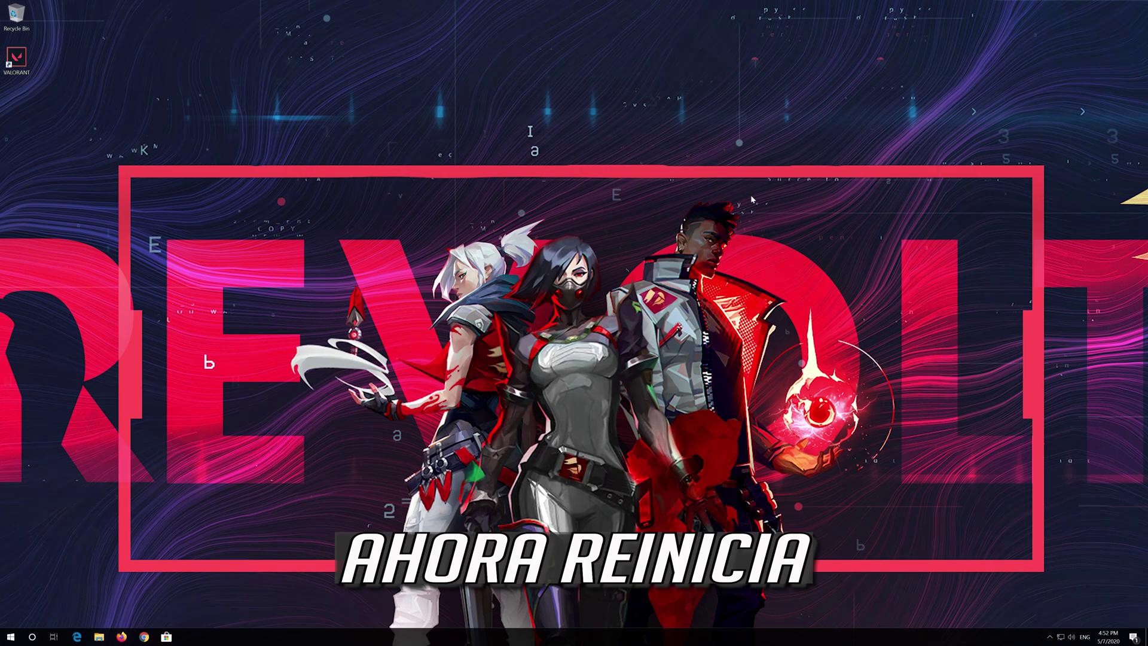
- Restart the computer after removing the vgc and vgk services
click(11, 636)
mouse_move(10, 622)
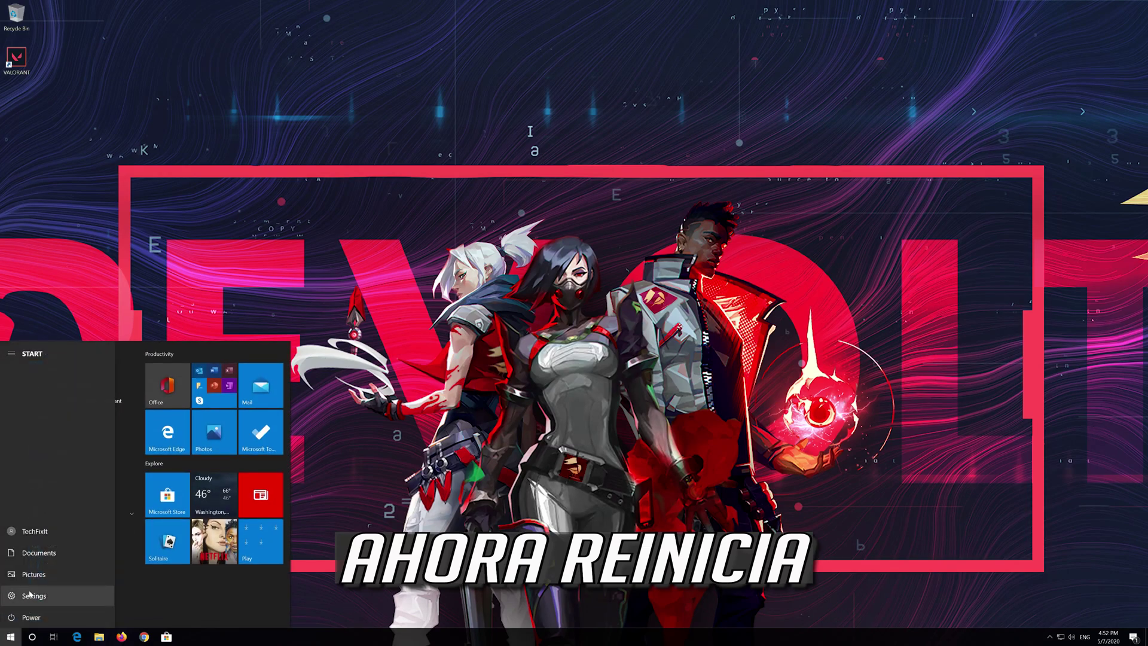
click(39, 614)
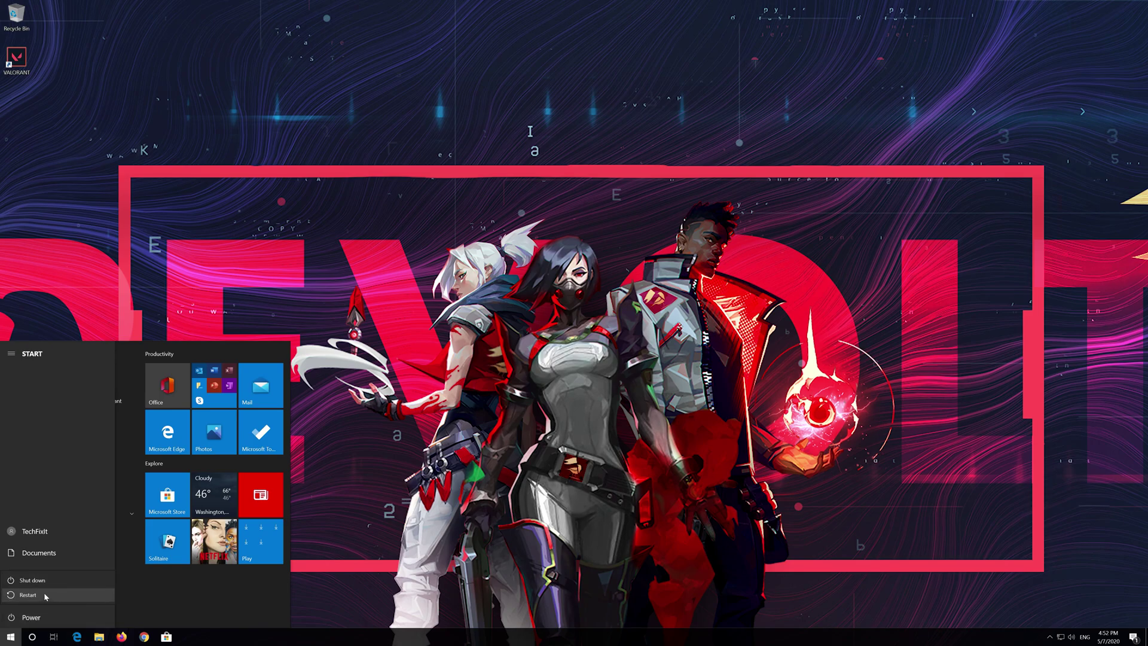
click(44, 592)
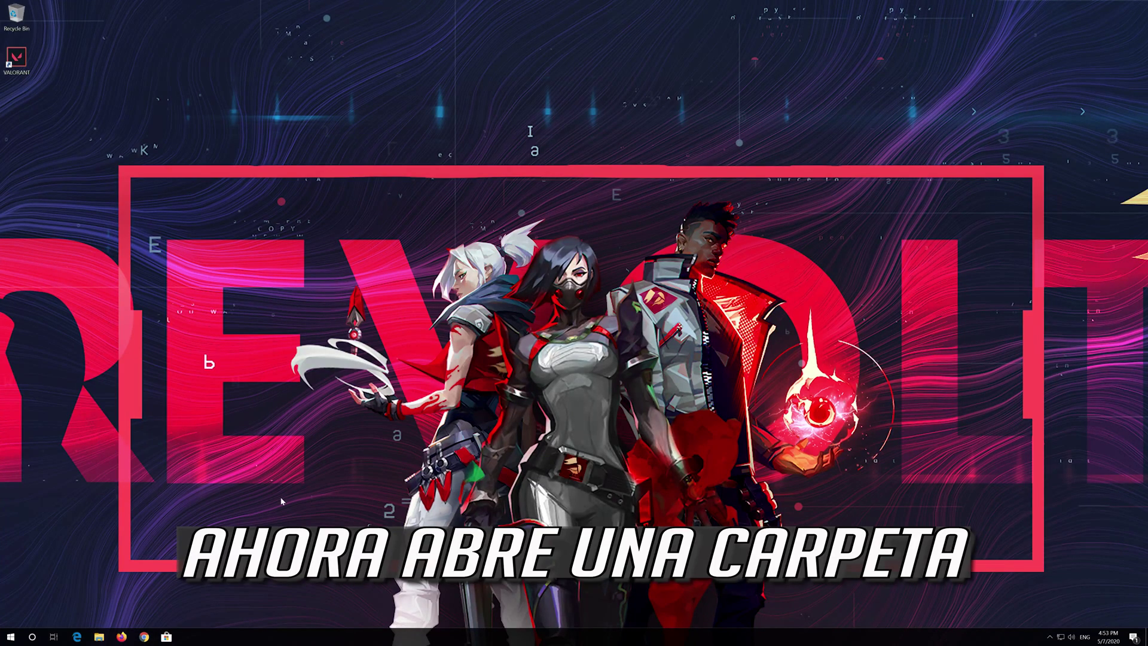
- Delete the Riot Vanguard folder from Program Files on Local Disk (C:) and close File Explorer
click(99, 637)
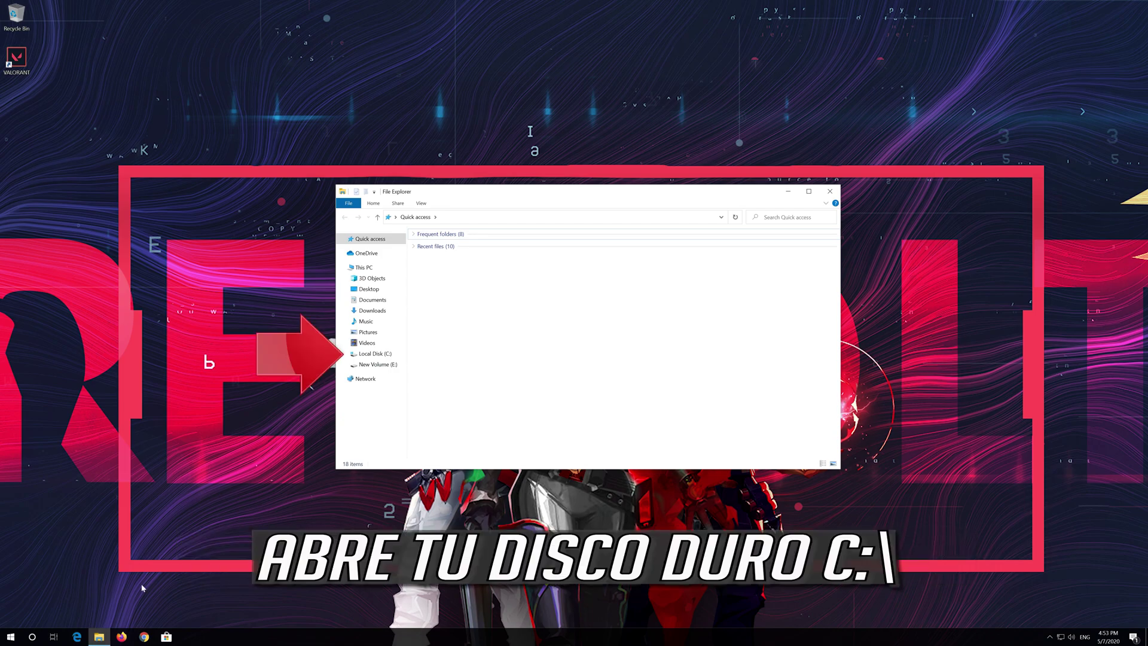
click(380, 356)
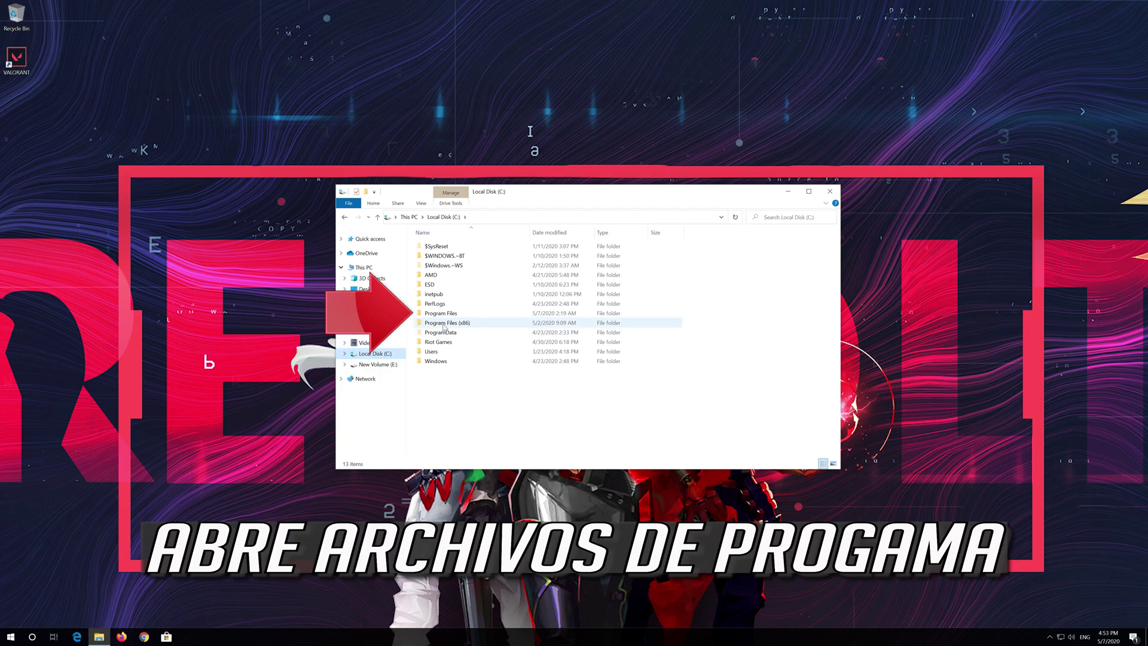
double_click(488, 314)
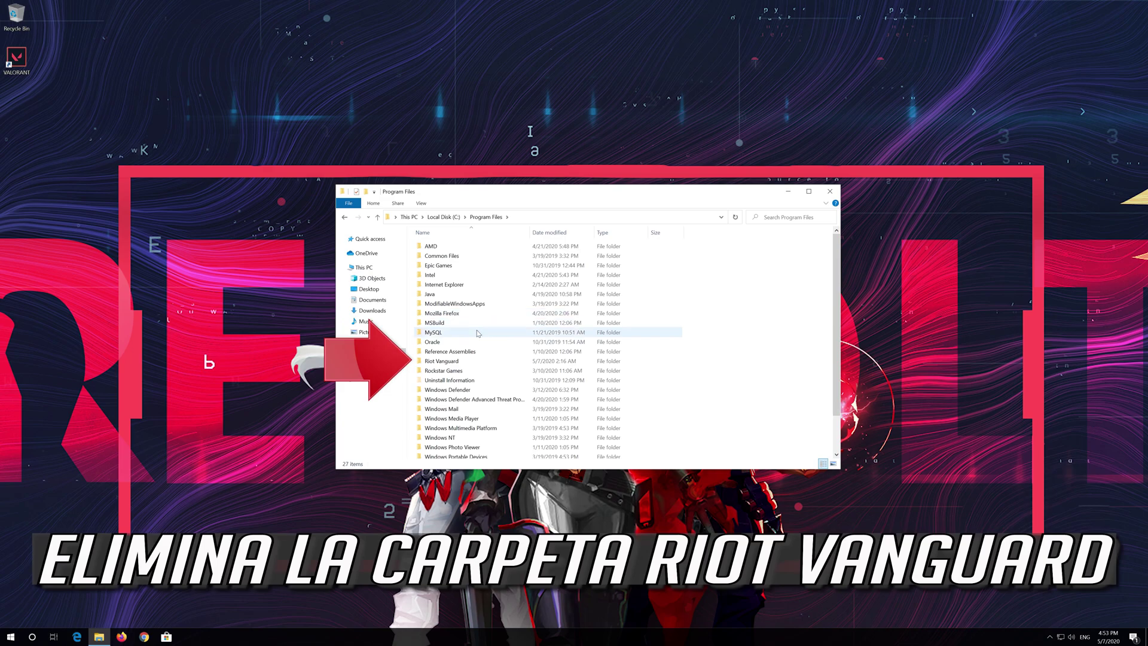
click(455, 363)
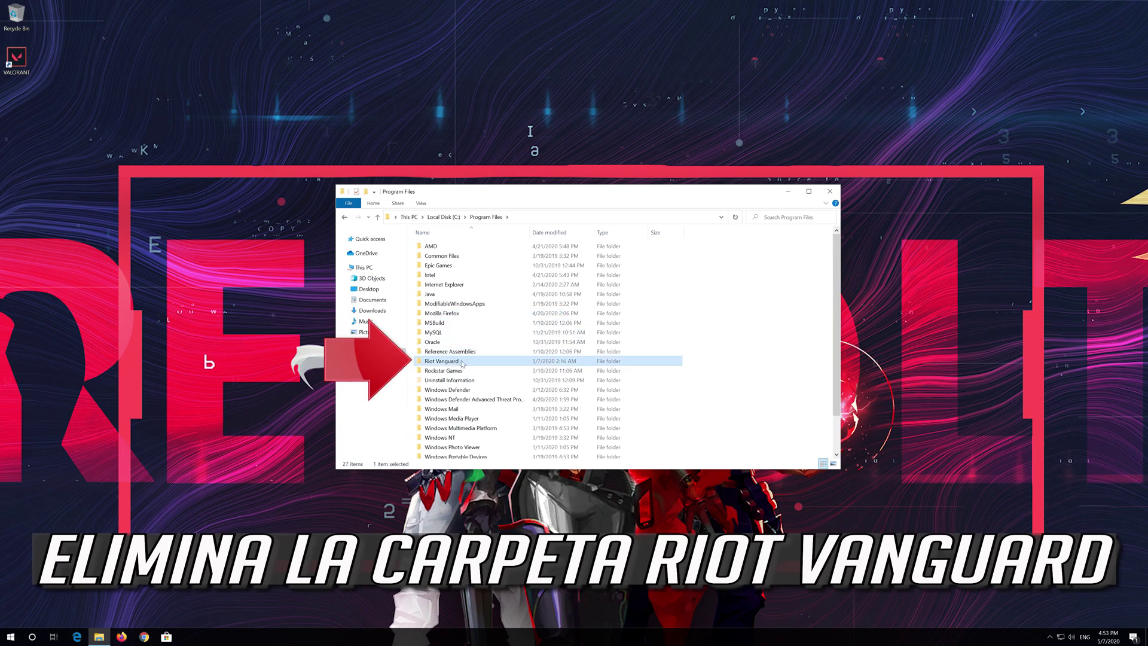
right_click(462, 363)
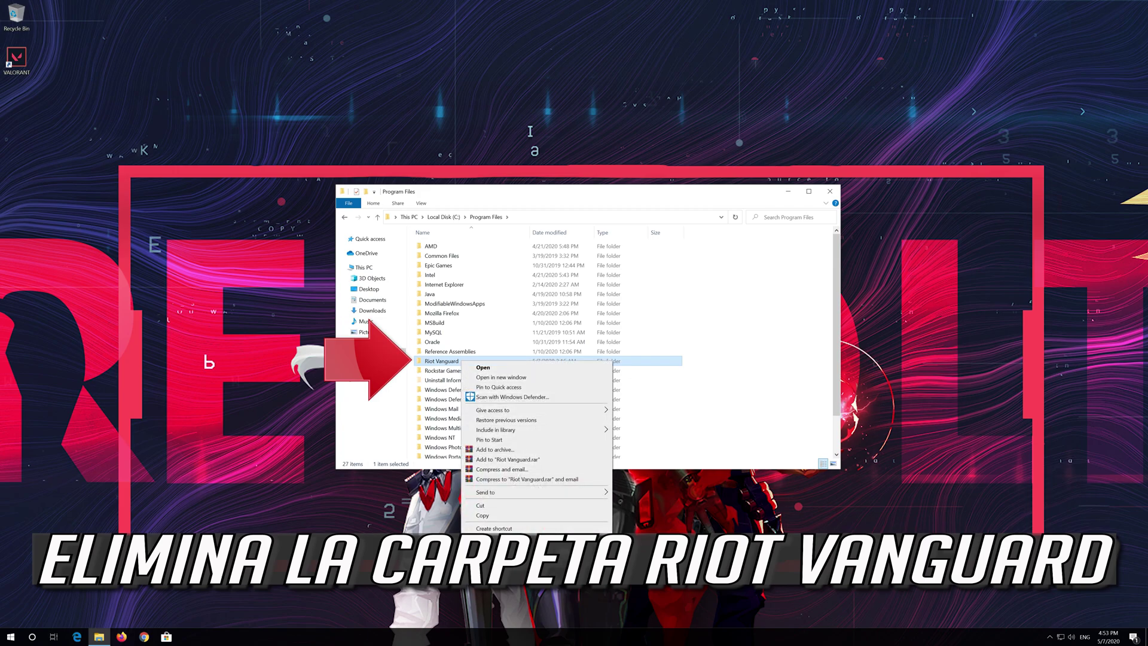
click(529, 539)
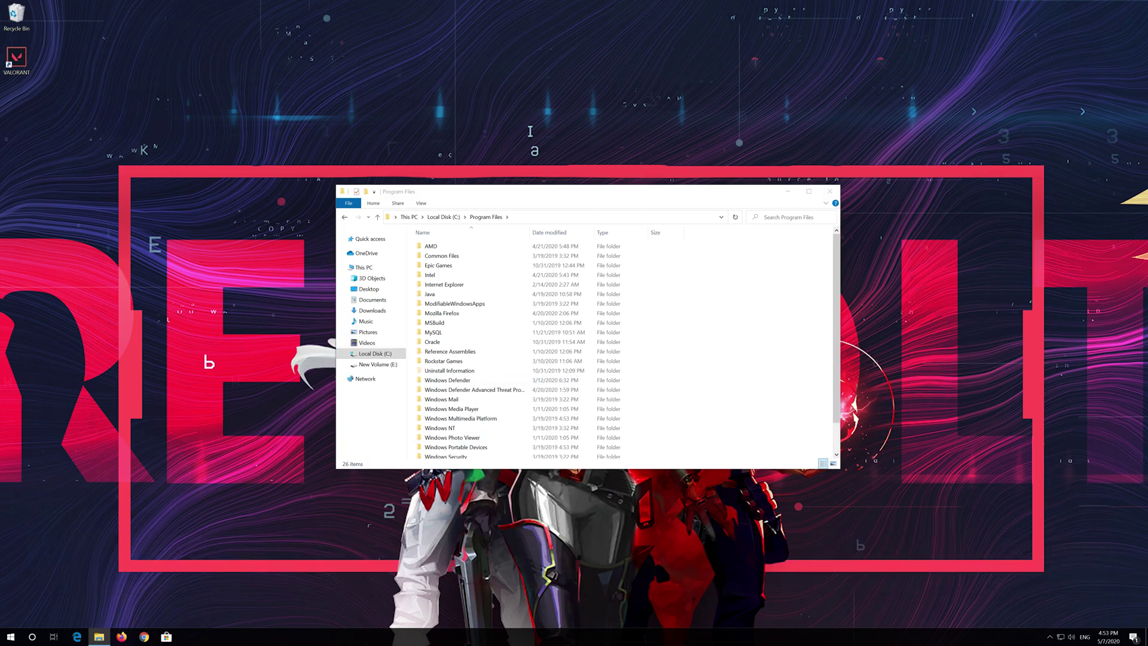
click(829, 192)
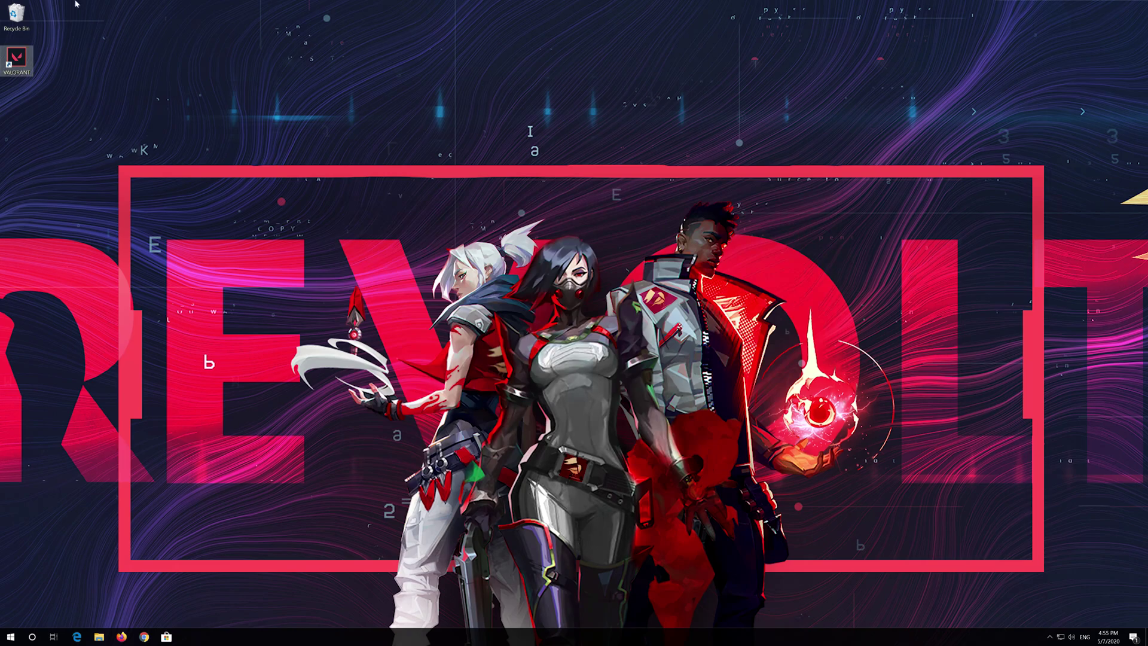
- Empty the Recycle Bin to permanently delete the Riot Vanguard folder
right_click(15, 13)
click(48, 30)
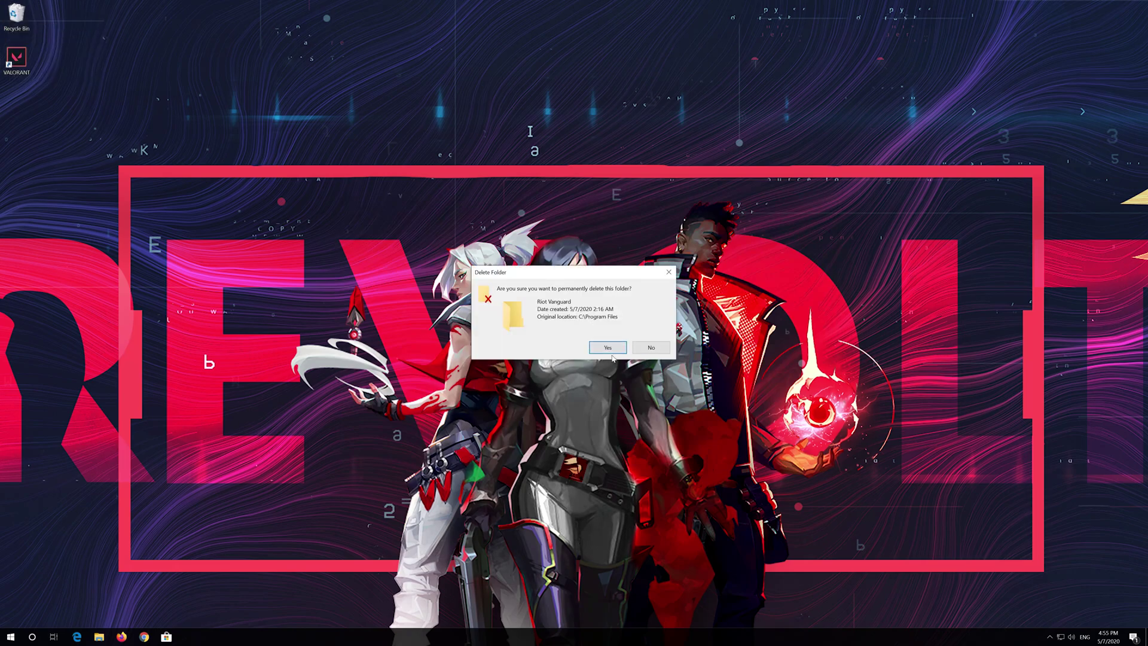
click(611, 352)
- Run VALORANT as administrator, allowing Riot Client to make changes to the device, and quit from the Vanguard notice
right_click(9, 54)
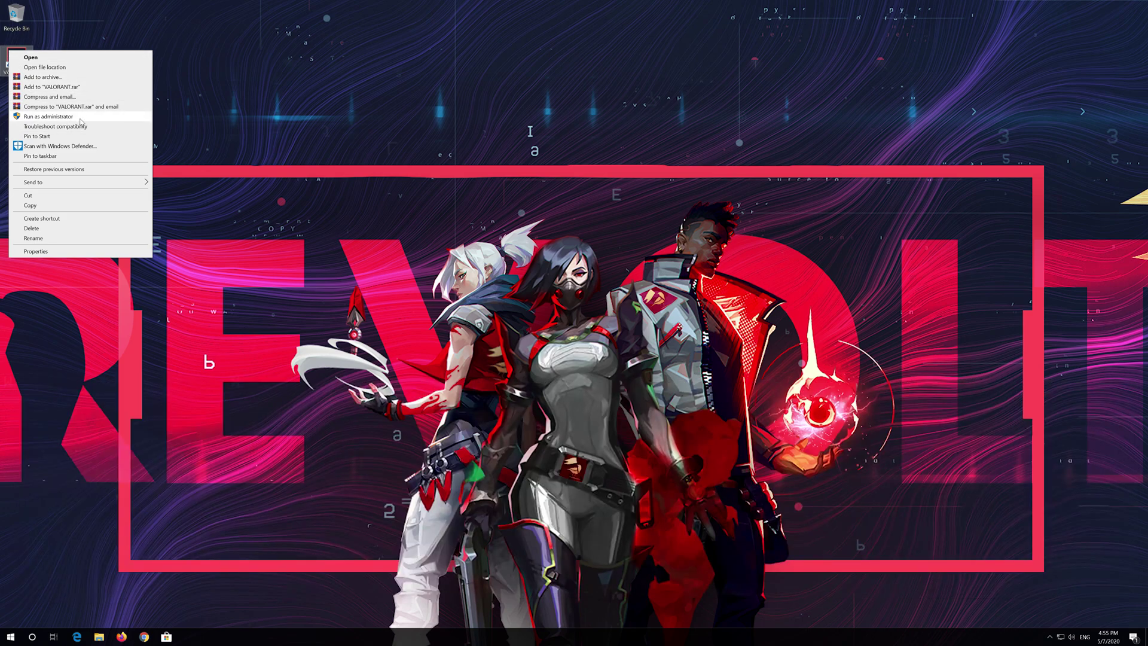
click(80, 118)
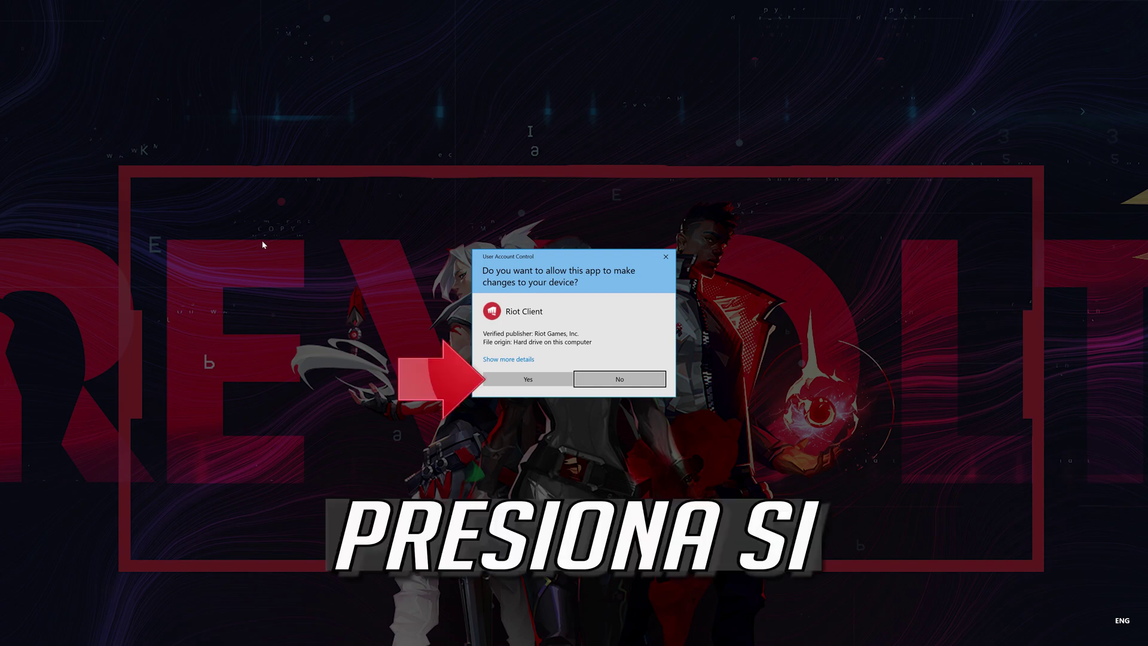
click(528, 379)
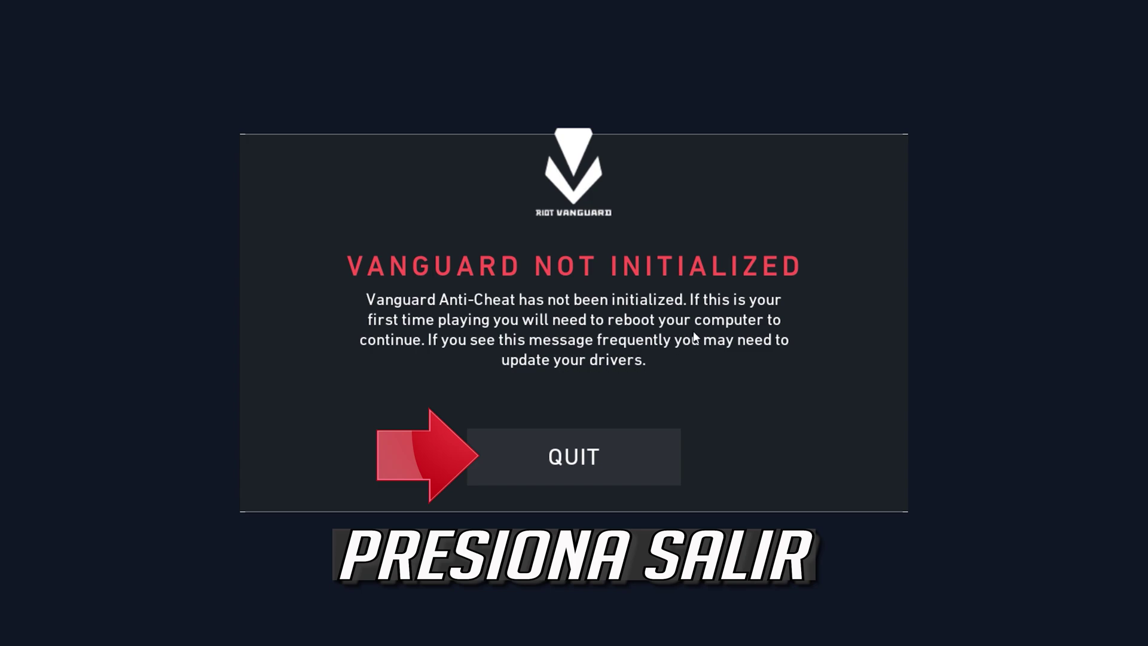
click(584, 468)
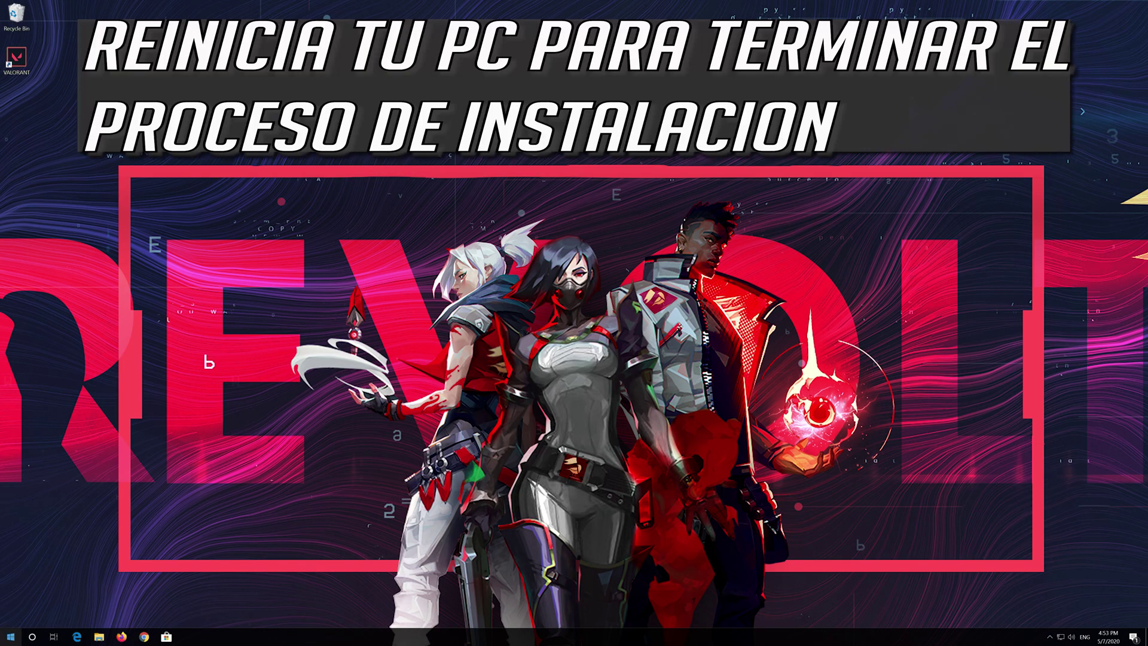
- Restart the computer to finish the Vanguard installation
click(11, 637)
mouse_move(5, 622)
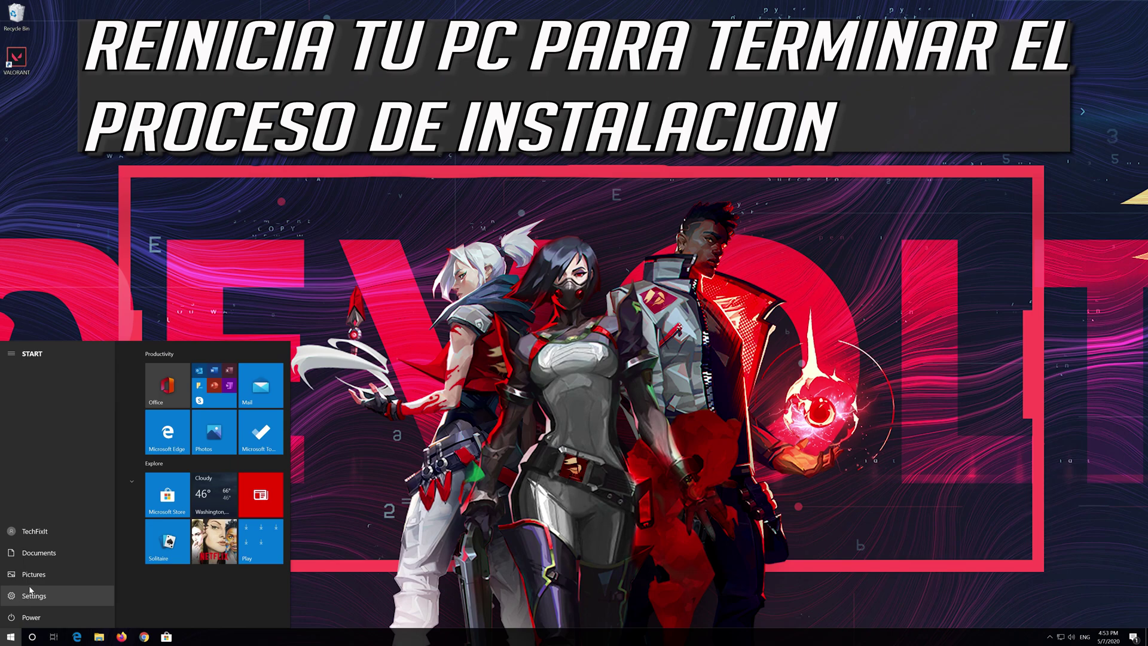
click(34, 615)
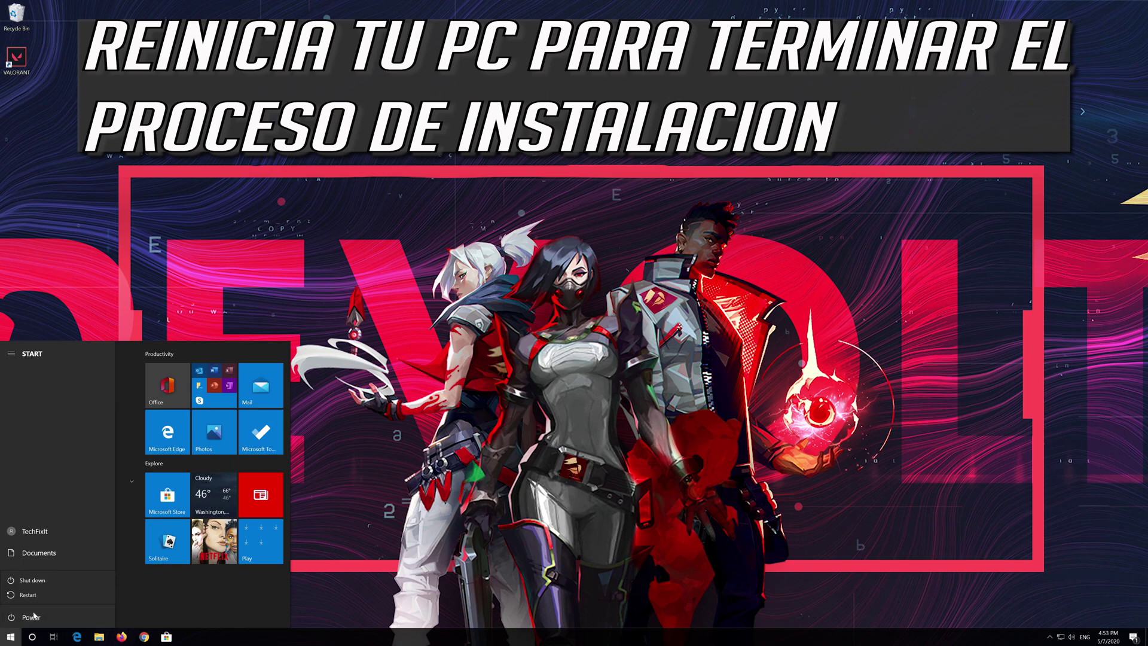
click(38, 595)
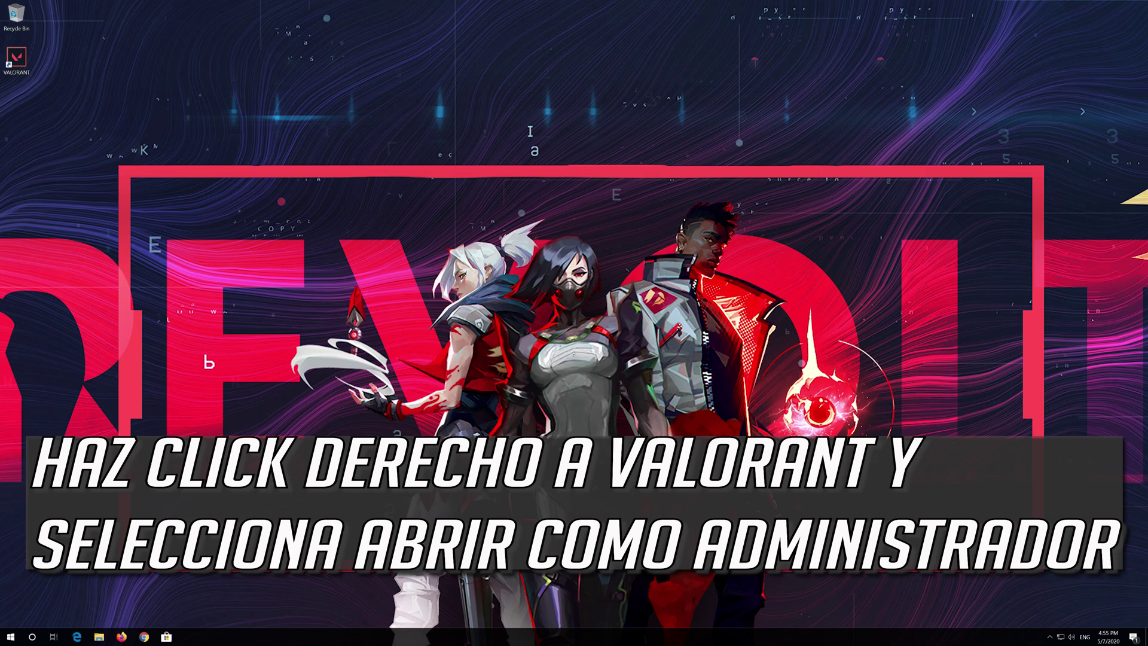
- Launch VALORANT as administrator again and allow Riot Client to make changes to the device
right_click(10, 54)
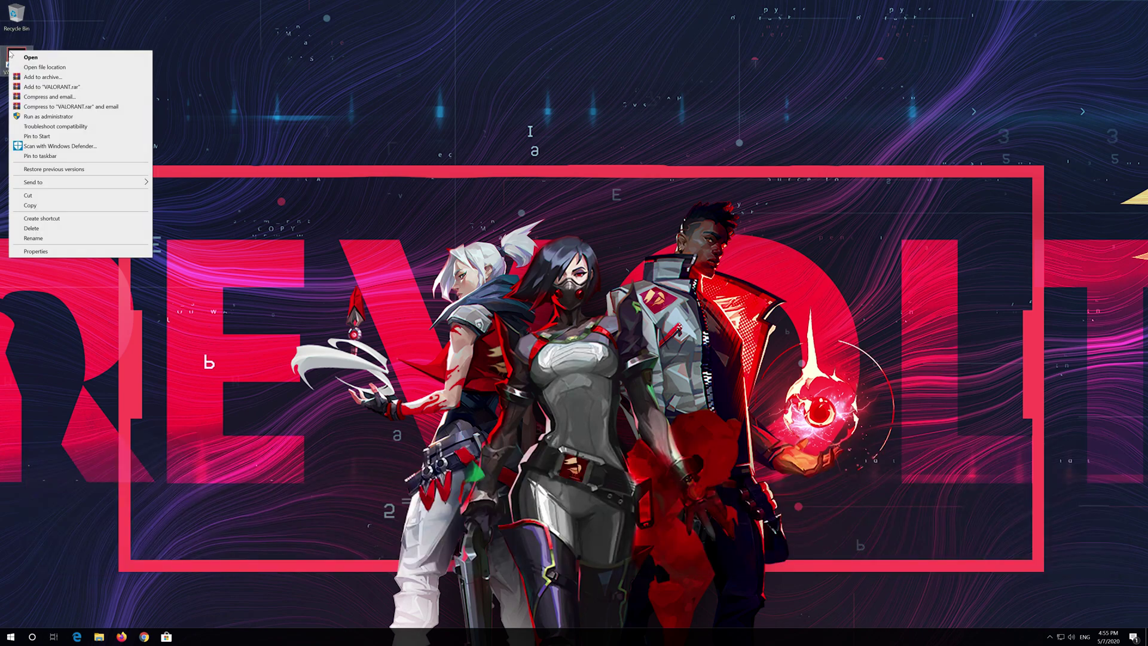
click(81, 119)
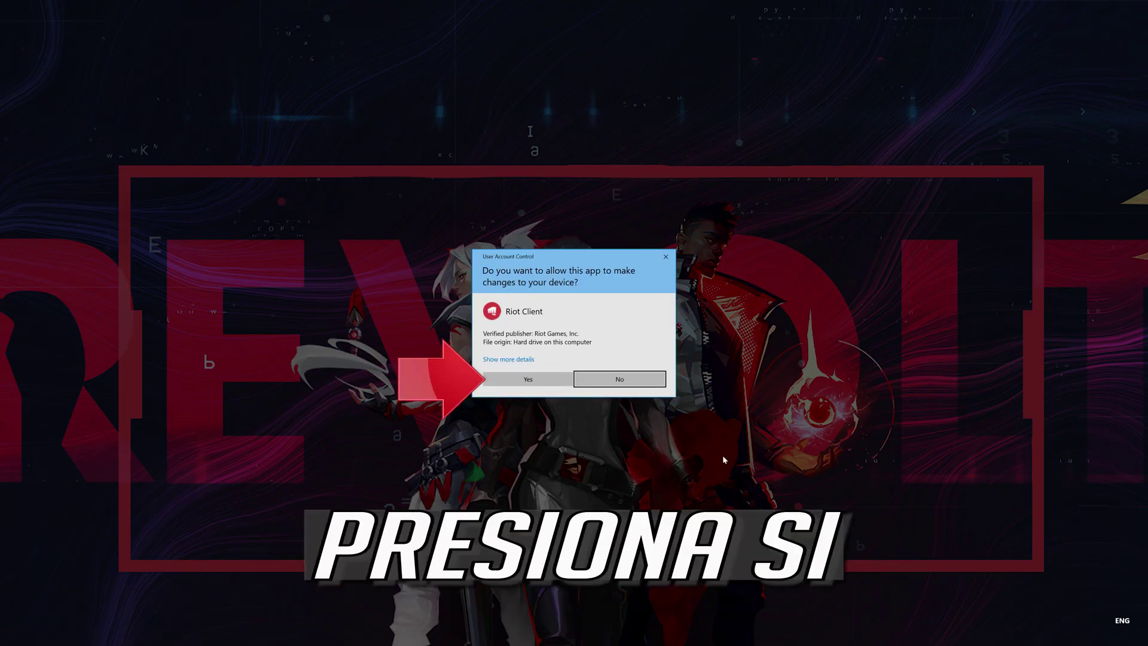
click(528, 380)
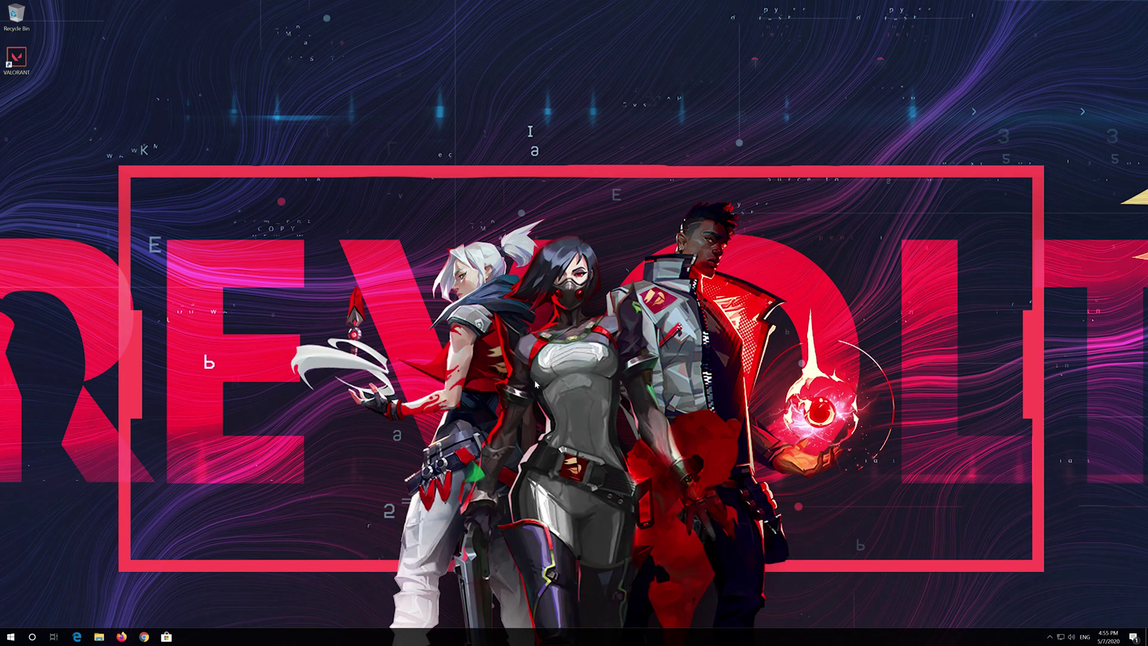